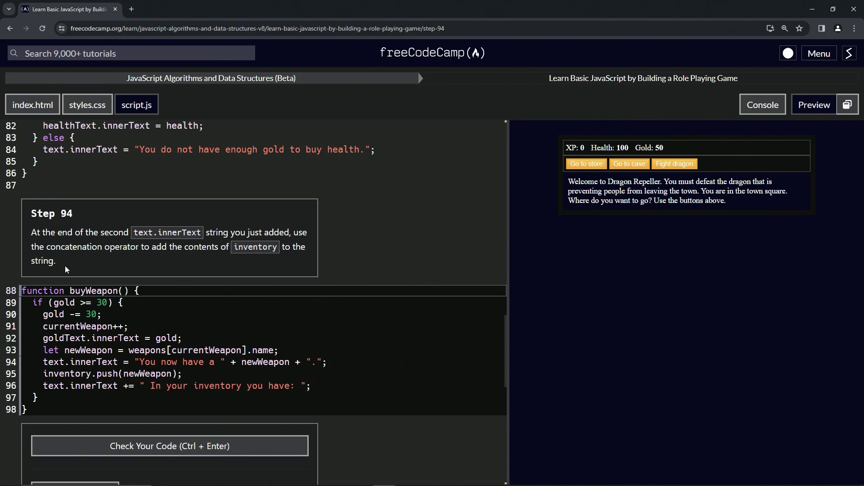
Add ' + inventory' after the inventory message string on line 96 of buyWeapon.
{"action": "left_click", "coordinate": [307, 386]}
{"action": "type", "text": "+= \" In your "}
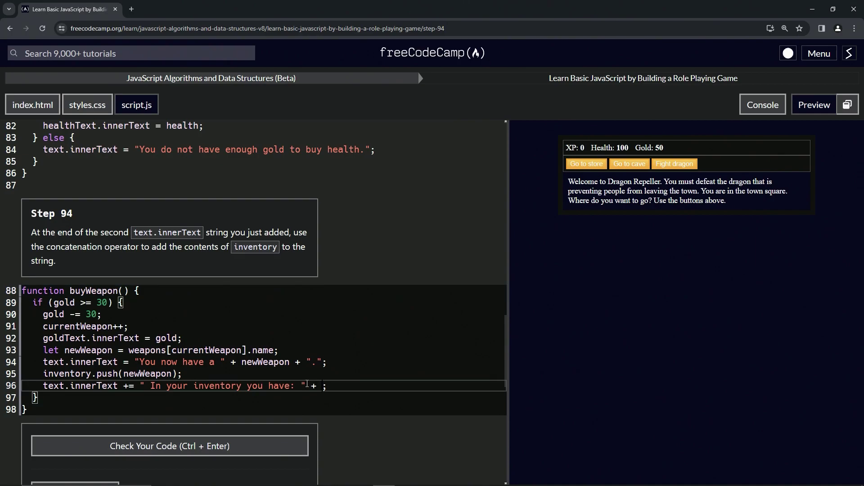
{"action": "type", "text": "inventory"}
Buy a dagger from the store in the preview to see the stick,dagger message, then check the code.
{"action": "left_click", "coordinate": [587, 164]}
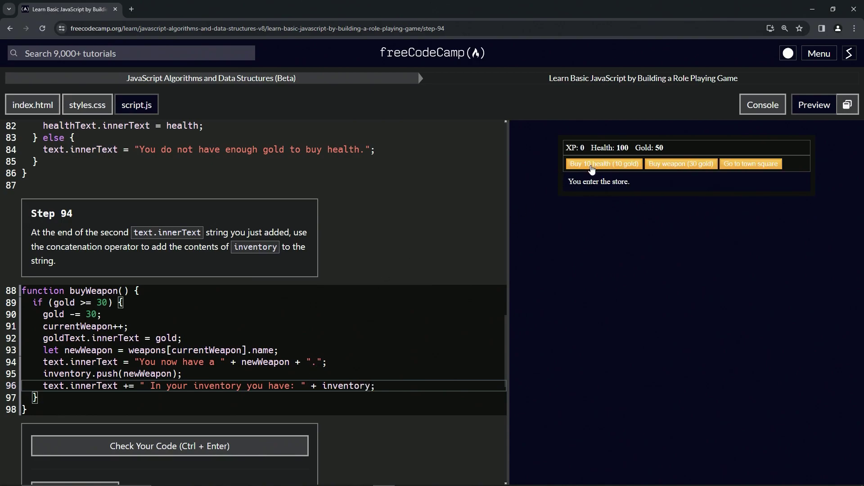
{"action": "left_click", "coordinate": [678, 168]}
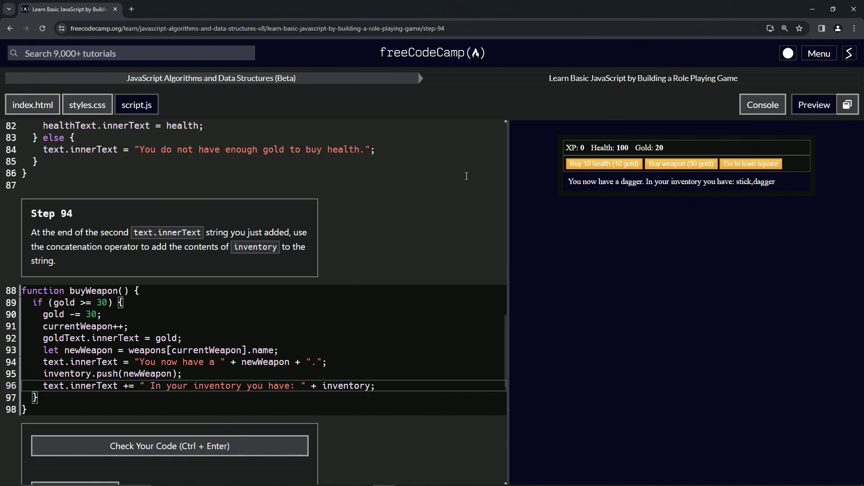
{"action": "scroll", "coordinate": [459, 186], "scroll_direction": "down", "scroll_amount": 3}
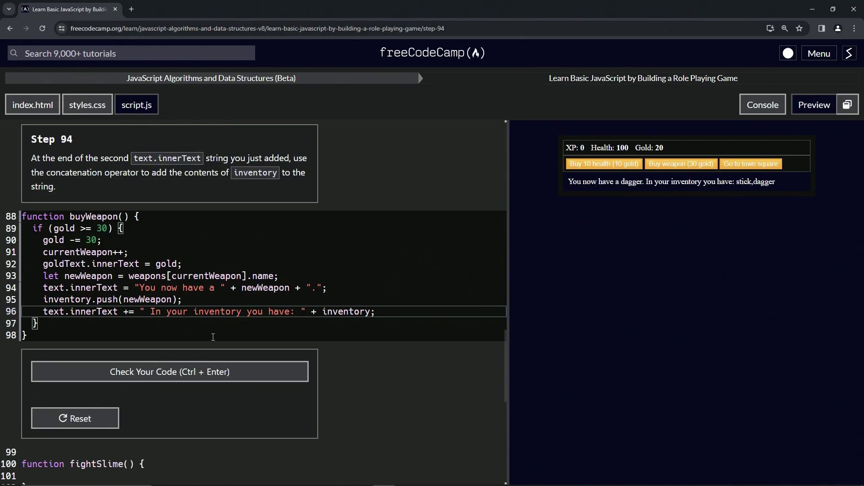
{"action": "left_click", "coordinate": [160, 371]}
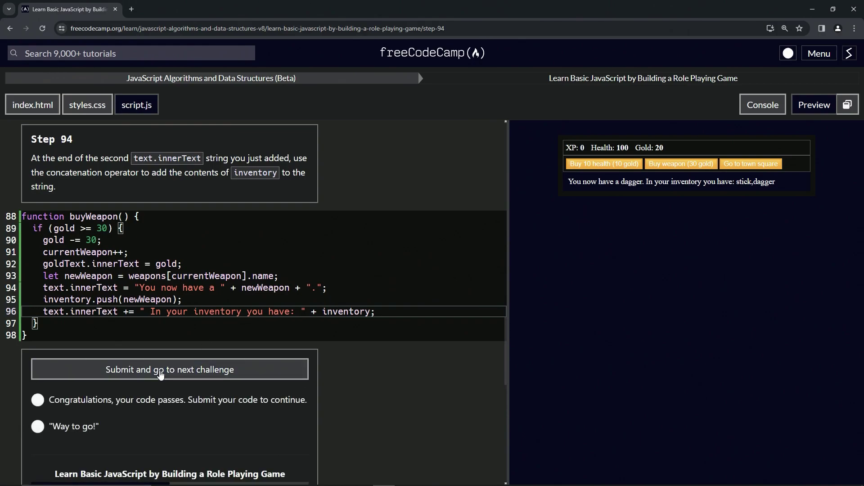